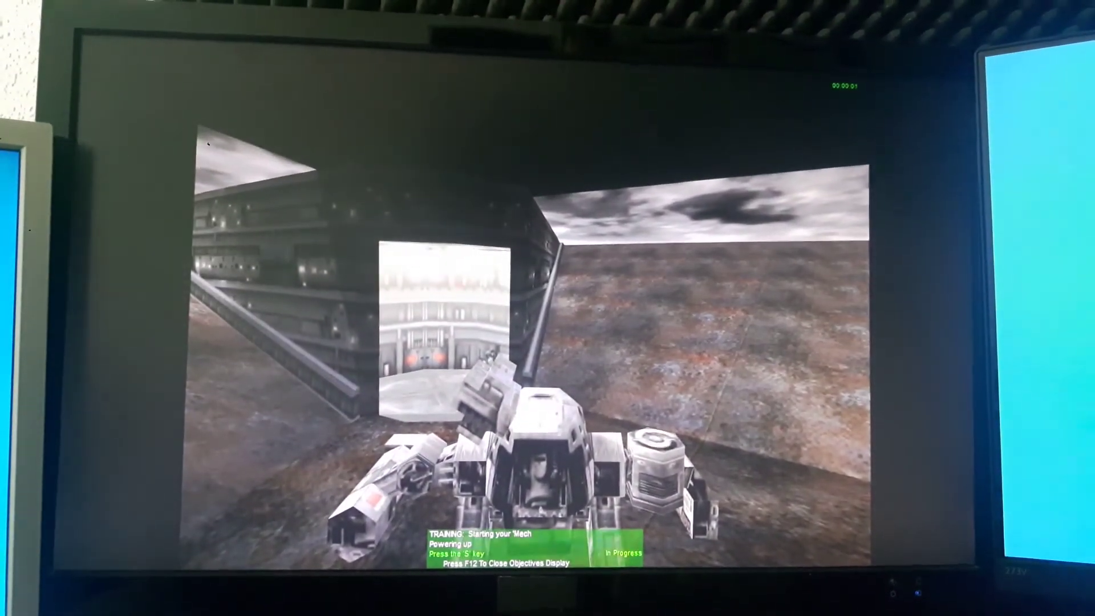
# Step: Power up the mech with S, then turn it left with A toward the structure
pyautogui.press('s')
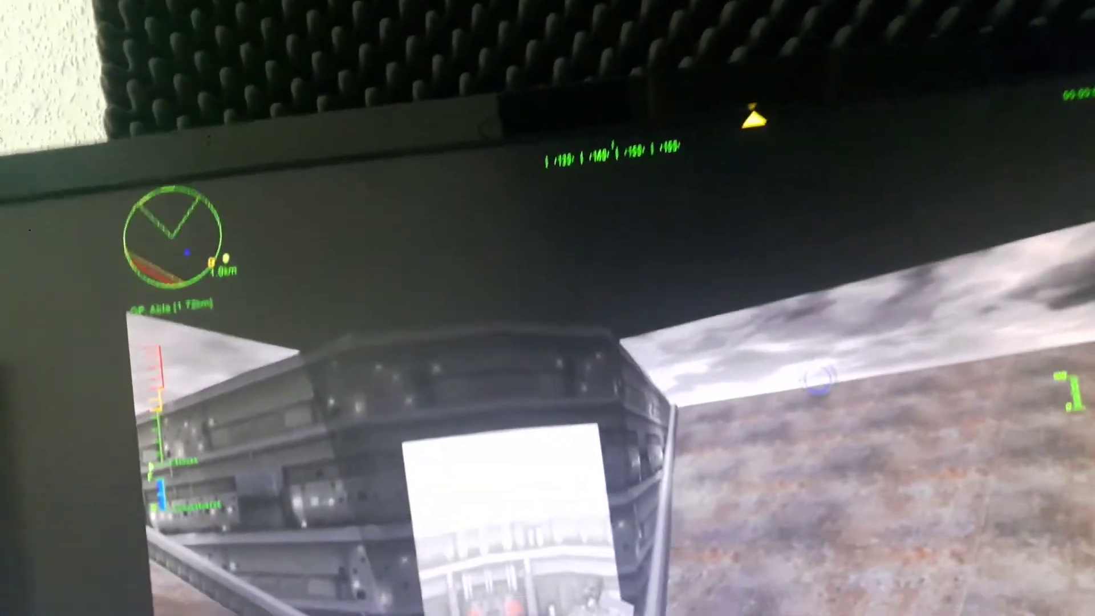
pyautogui.press('a')
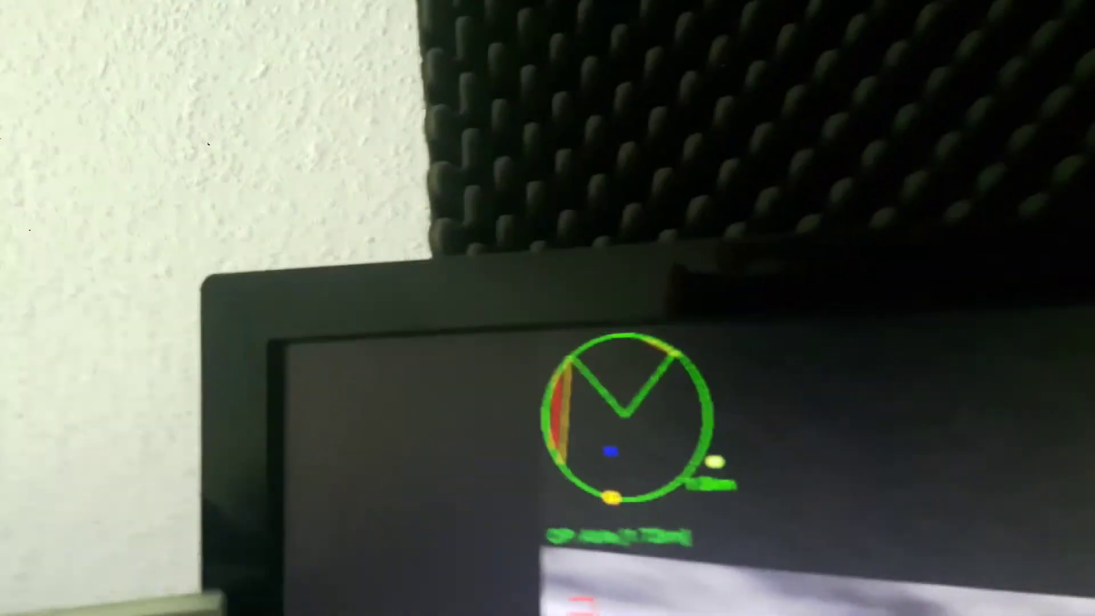
pyautogui.press('a')
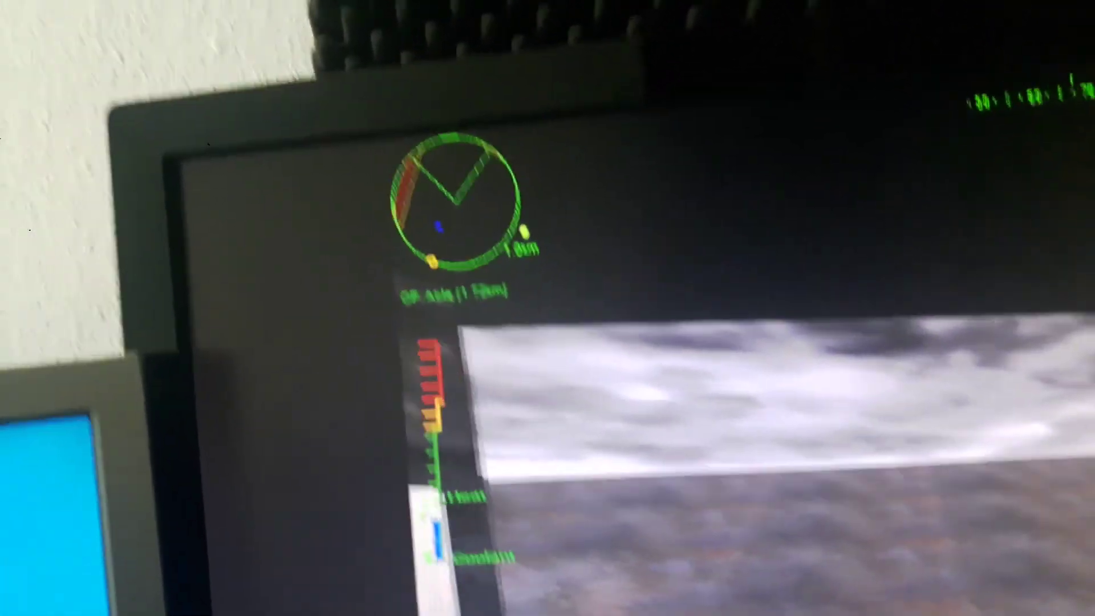